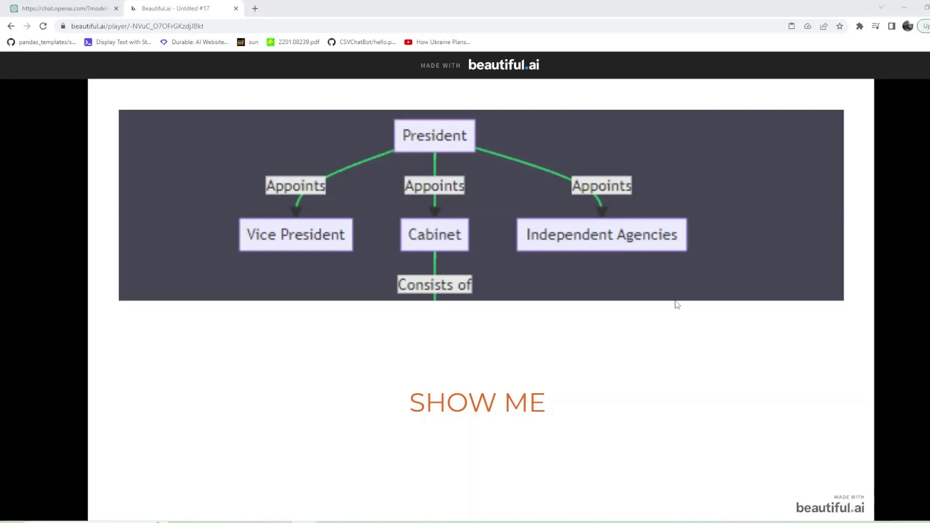
# Advance the Beautiful.ai slideshow to the plugin store screenshot slide showing Show Me
pyautogui.press('Right')
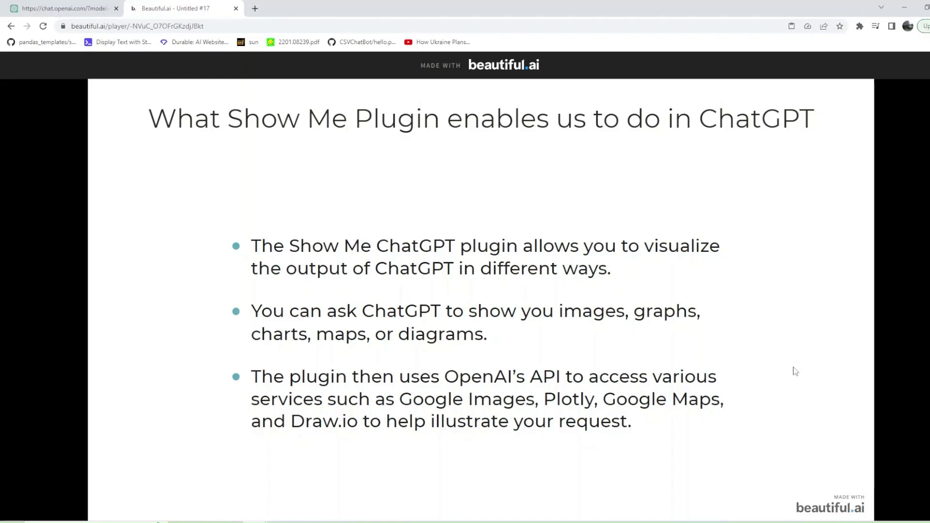
pyautogui.click(801, 333)
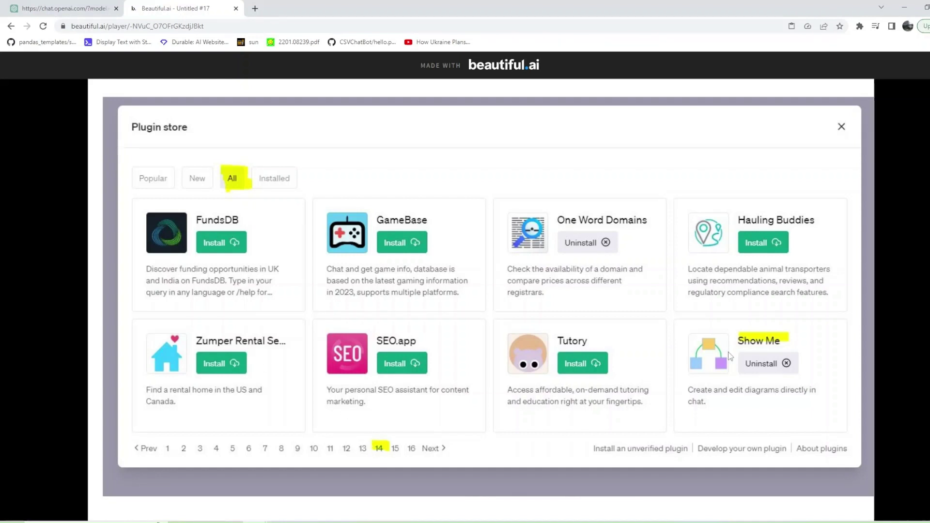
# In ChatGPT, browse the plugin store's full listing to page 14 to confirm Show Me is installed
pyautogui.click(66, 5)
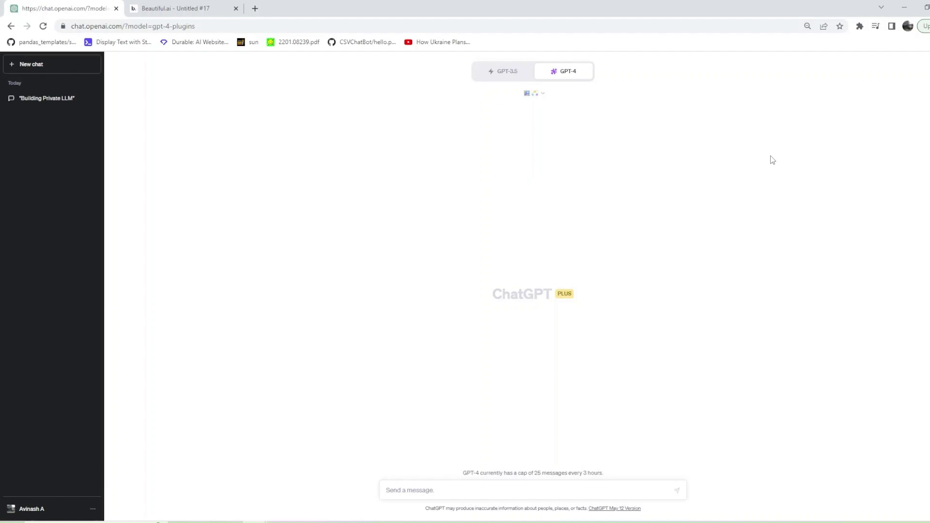
pyautogui.click(532, 94)
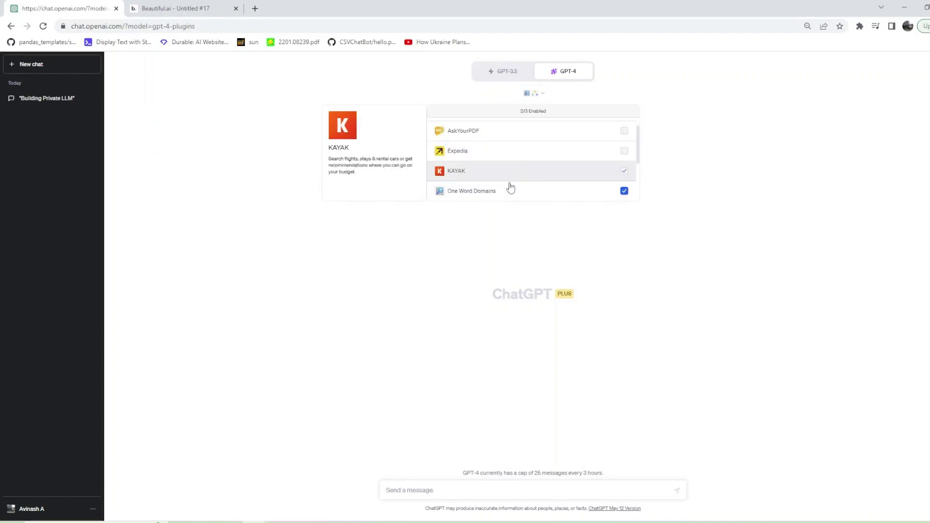
pyautogui.scroll(-2, 504, 195)
pyautogui.click(503, 193)
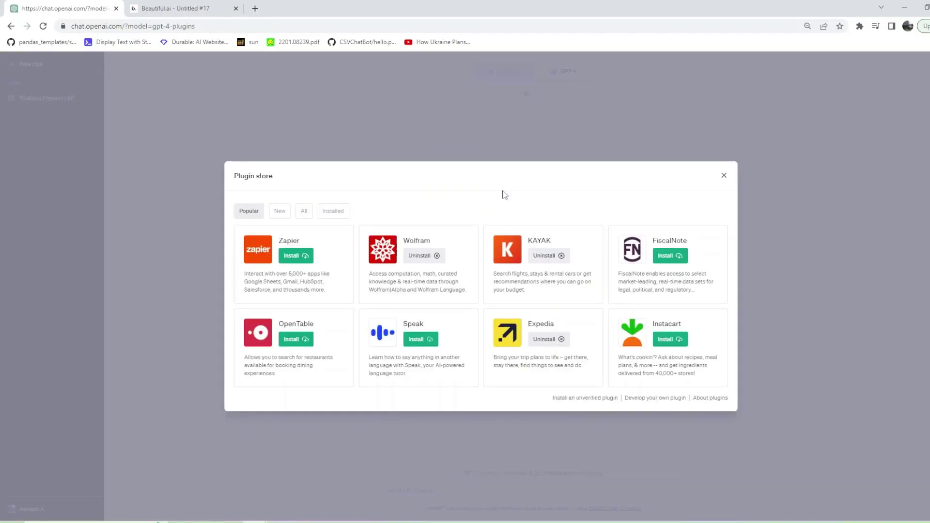
pyautogui.click(304, 211)
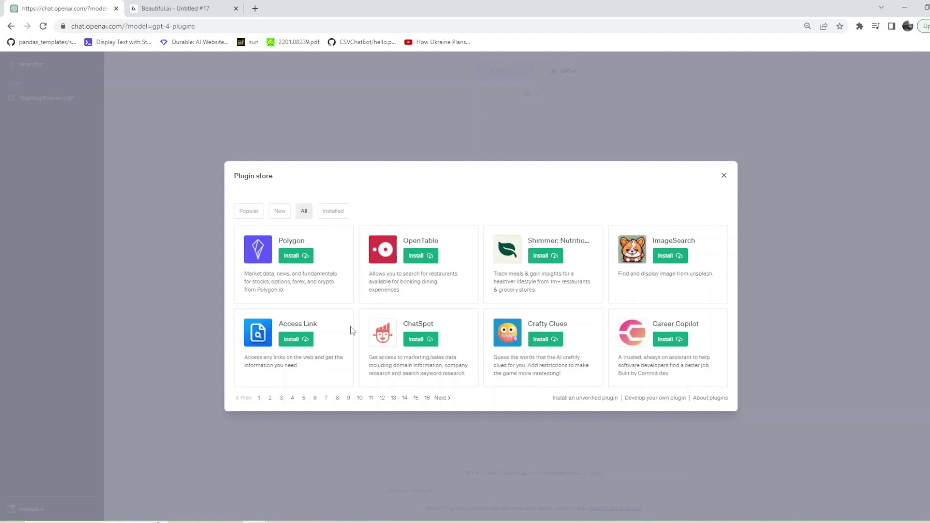
pyautogui.click(404, 399)
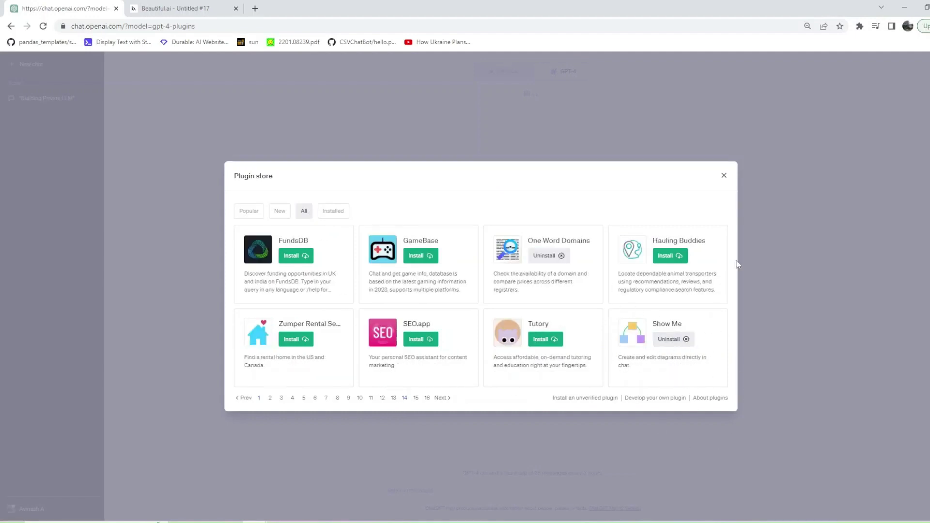
pyautogui.click(724, 175)
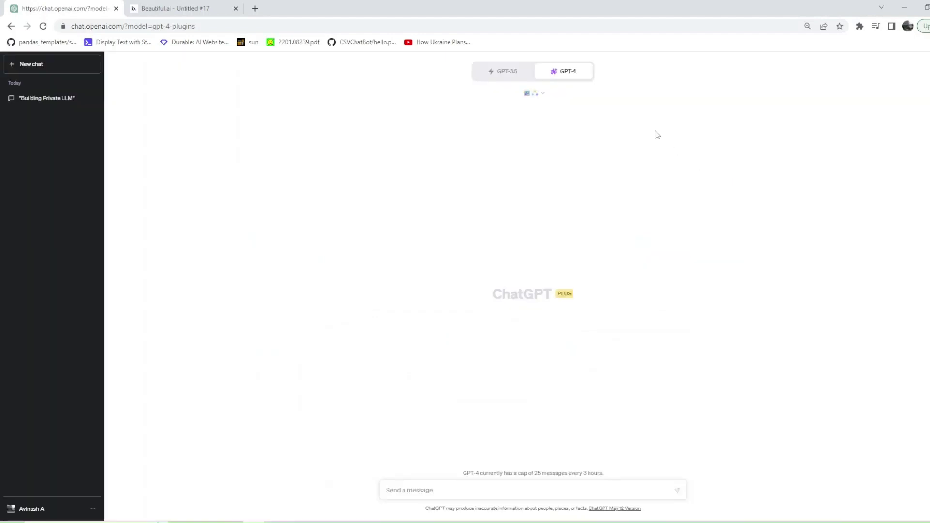
# Review the chat's plugin list, toggling Expedia on and back off, leaving Show Me enabled
pyautogui.click(531, 99)
pyautogui.scroll(-2, 493, 190)
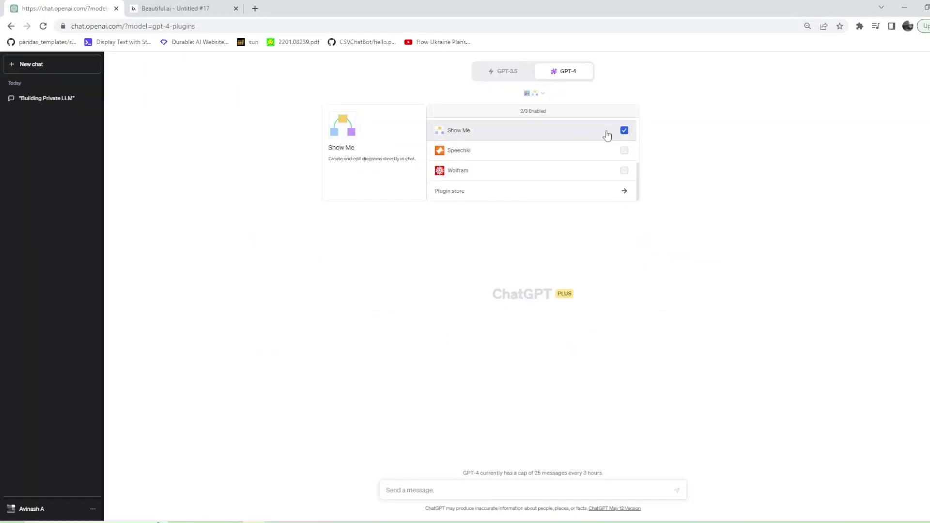
pyautogui.scroll(2, 615, 144)
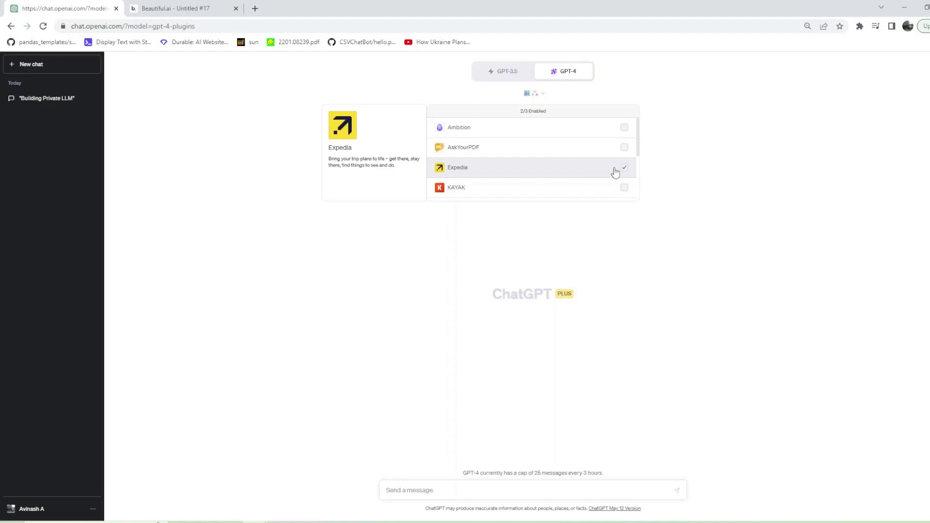
pyautogui.click(623, 168)
pyautogui.click(623, 169)
pyautogui.scroll(-3, 623, 176)
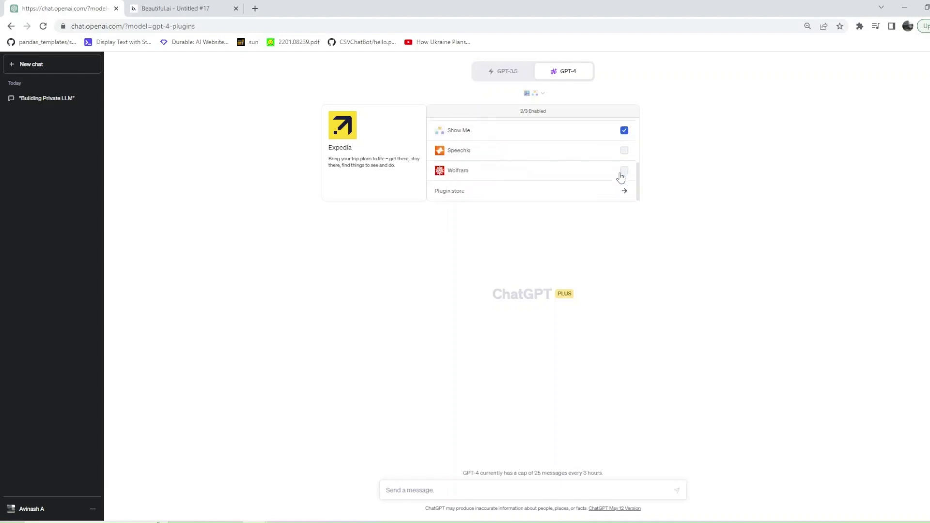
pyautogui.scroll(3, 619, 189)
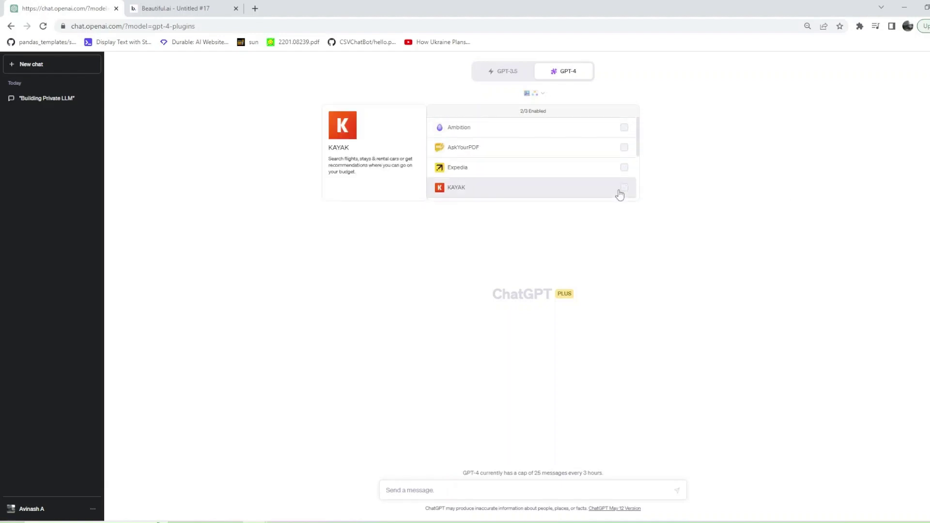
pyautogui.scroll(-2, 619, 189)
pyautogui.scroll(1, 622, 189)
pyautogui.click(559, 433)
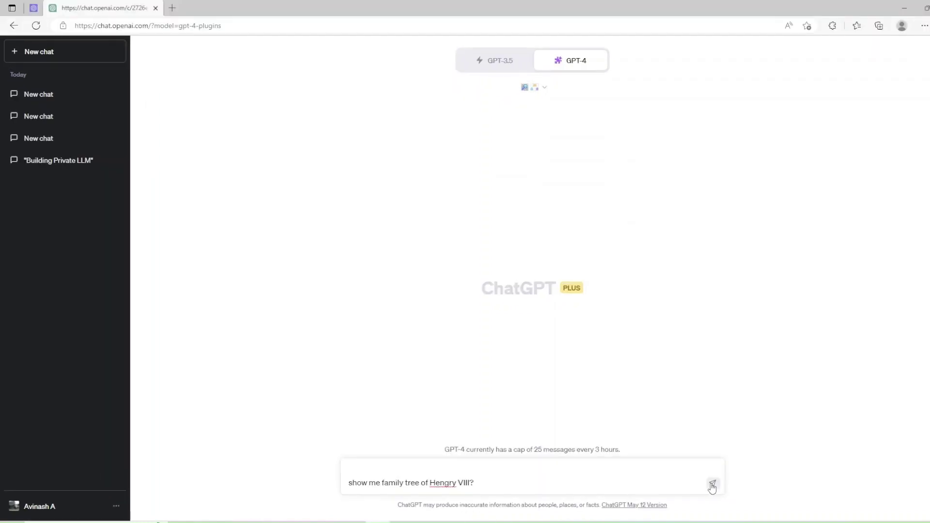
# Send the Henry VIII family tree question and bring the other ChatGPT window forward
pyautogui.click(714, 484)
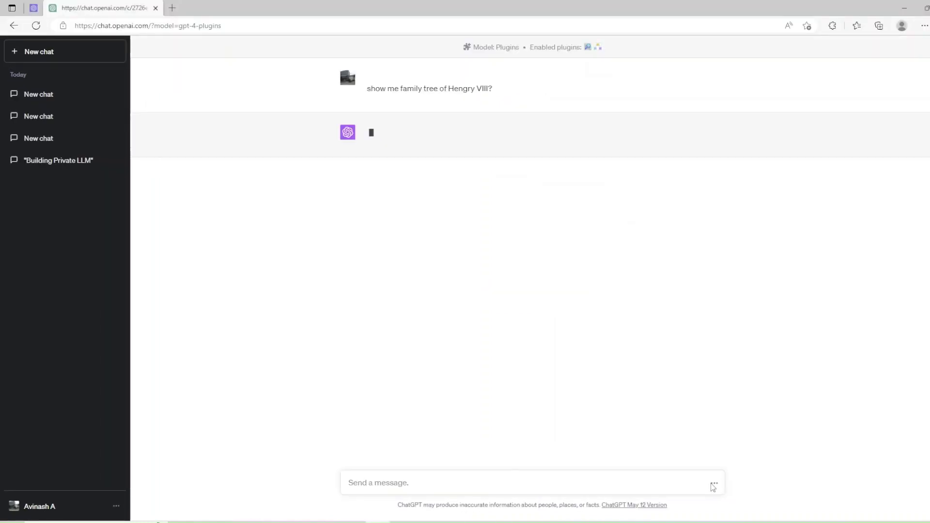
pyautogui.moveTo(444, 502)
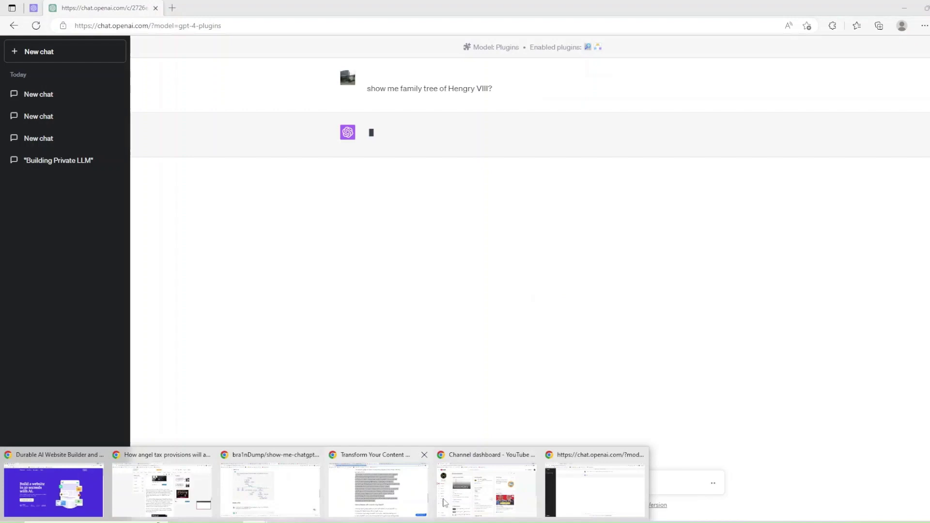
pyautogui.click(595, 491)
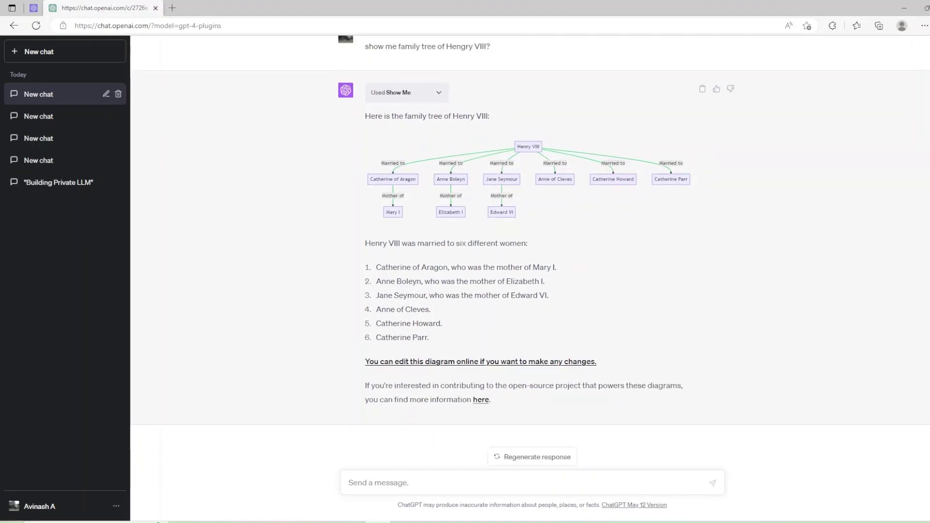
# Paste the integers 2–10 divisor-graph prompt, fix 'showing' and 'integers' spellings, and send it
pyautogui.click(583, 480)
pyautogui.write('How about a graph shwoing factorizations of intergers between 2 to 10 where there is an edge from j to k if j divides k')
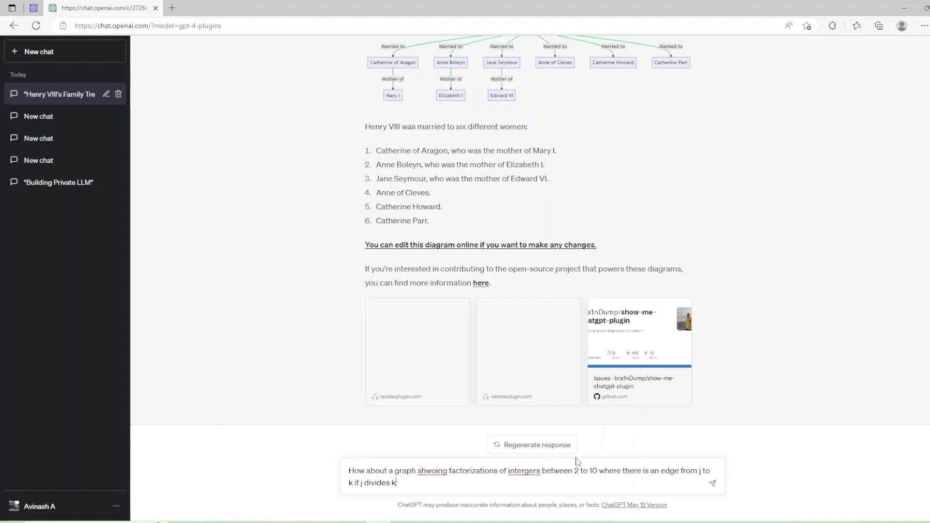
pyautogui.rightClick(435, 472)
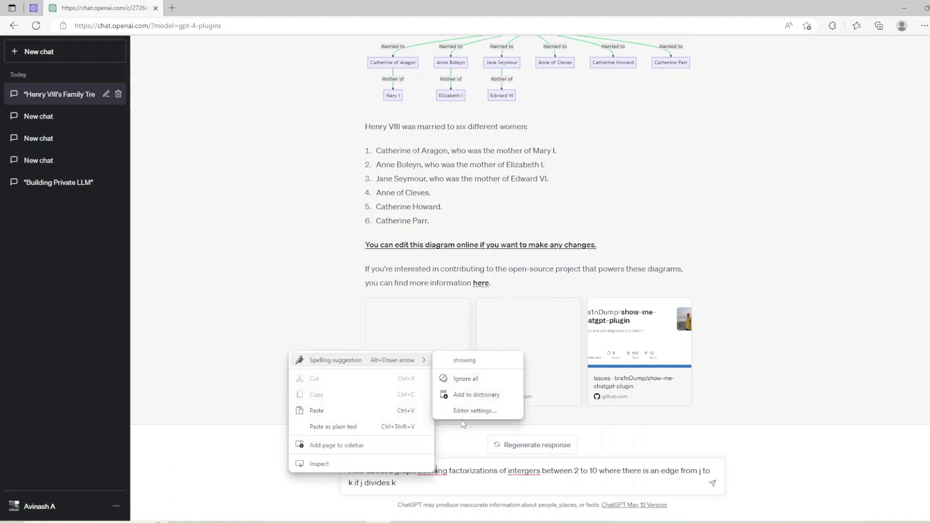
pyautogui.click(461, 377)
pyautogui.rightClick(527, 475)
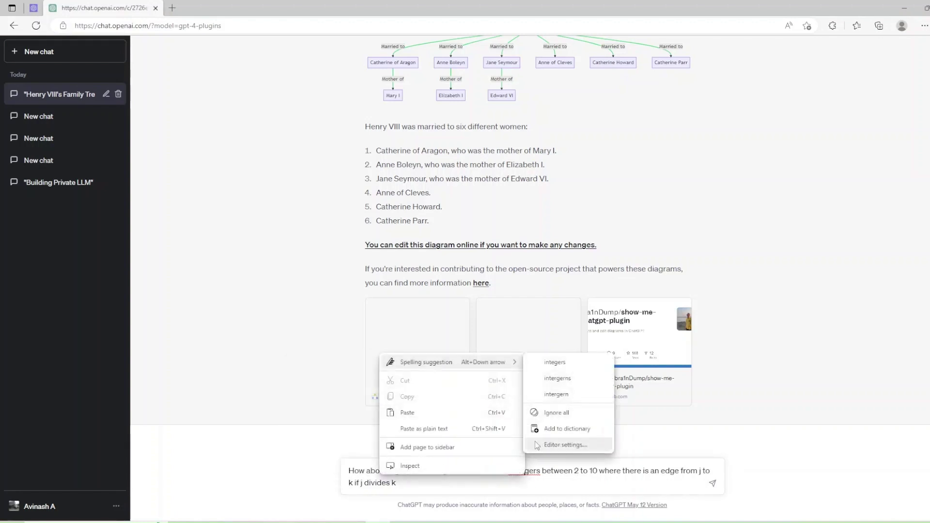
pyautogui.click(563, 362)
pyautogui.press('Return')
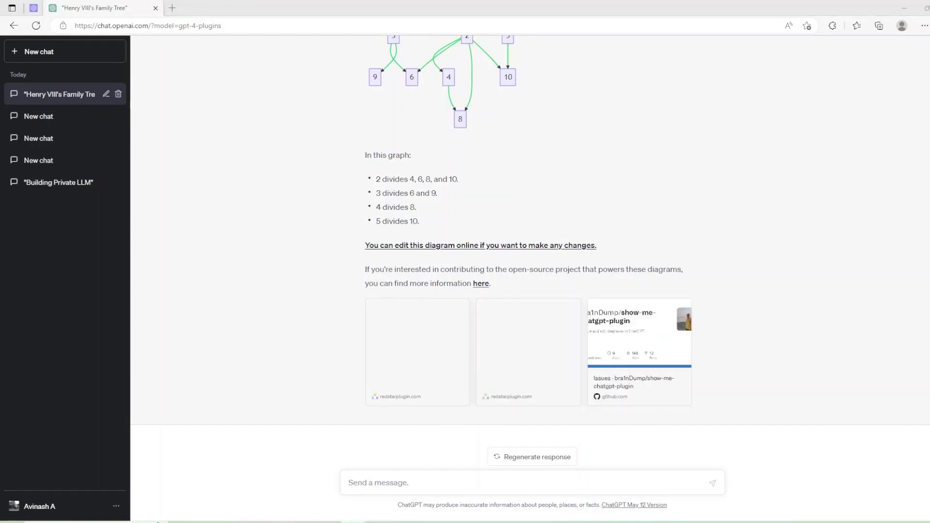
# Paste the US Executive Branch components prompt, correct 'compoents' to 'components', and send it
pyautogui.click(522, 479)
pyautogui.write('show me diagram which represents main compoents of United states Executive branch')
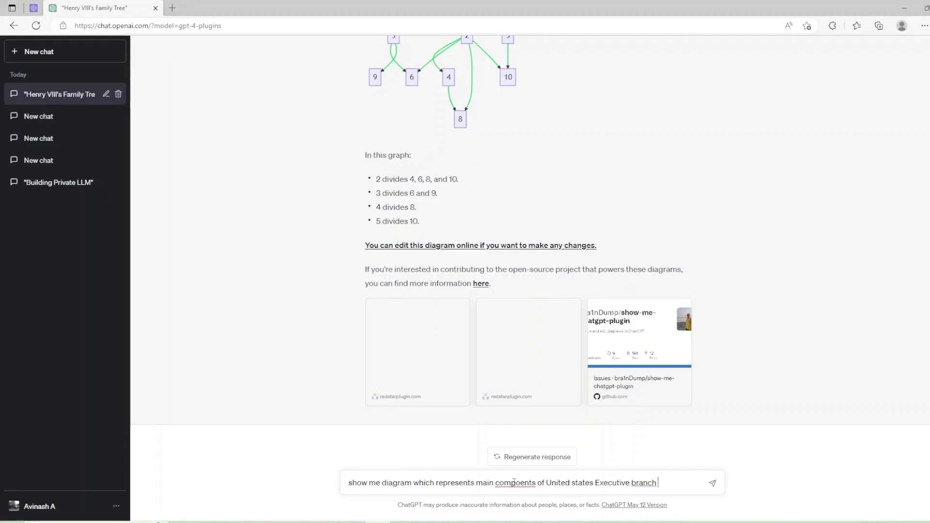
pyautogui.rightClick(515, 483)
pyautogui.click(530, 374)
pyautogui.press('Return')
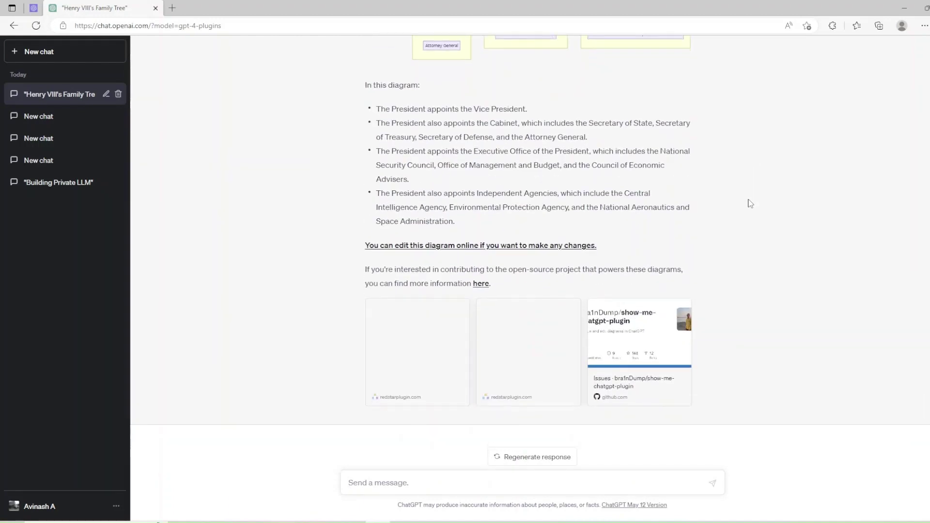
pyautogui.scroll(10, 746, 201)
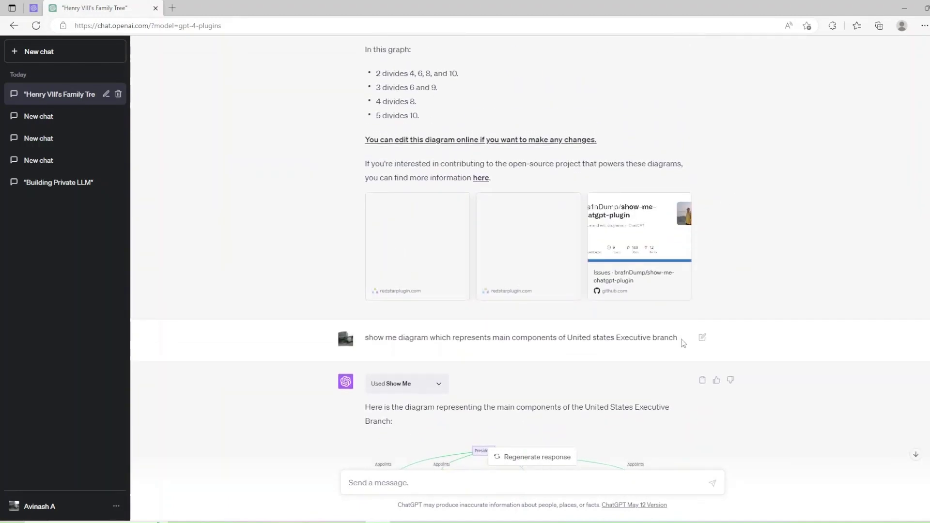
# Resend the previous Executive Branch prompt with 'United states' replaced by 'Indian'
pyautogui.moveTo(681, 338); pyautogui.dragTo(367, 342)
pyautogui.hotkey('ctrl', 'c')
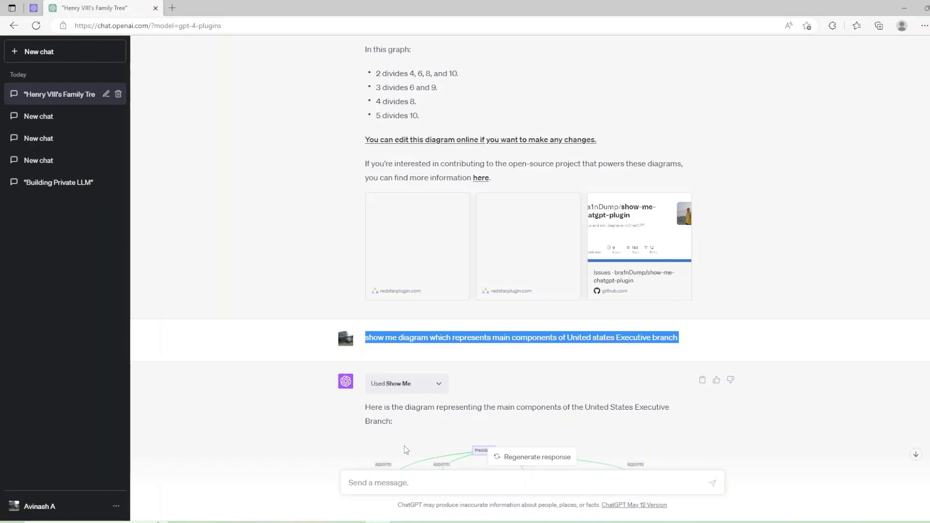
pyautogui.click(403, 480)
pyautogui.hotkey('ctrl', 'v')
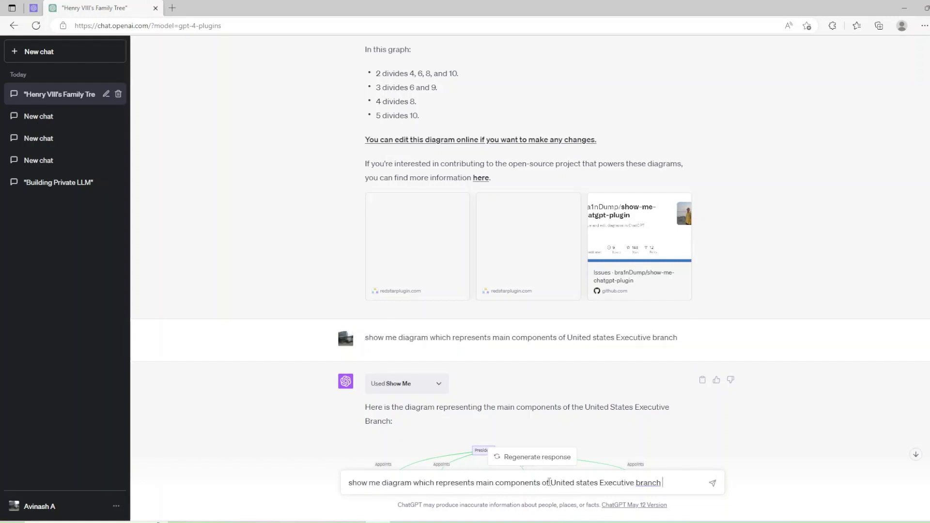
pyautogui.moveTo(549, 483); pyautogui.dragTo(603, 483)
pyautogui.press('BackSpace')
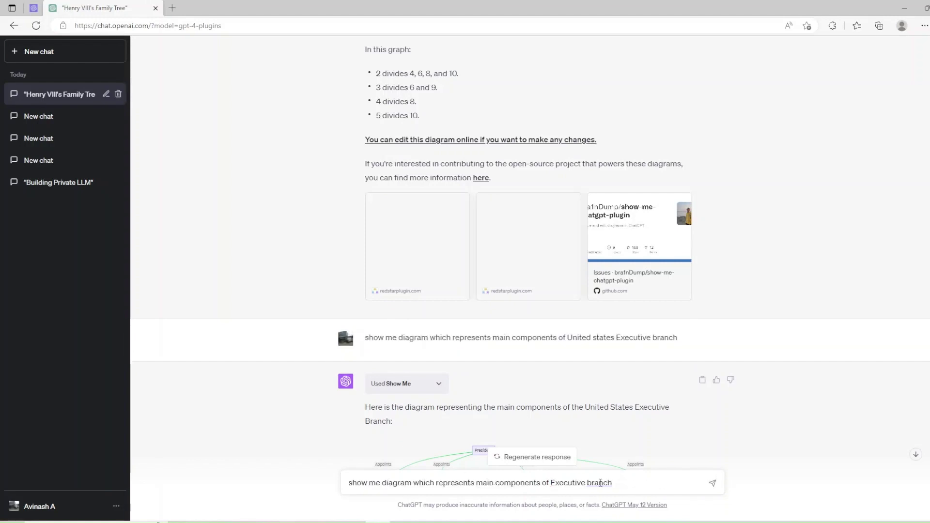
pyautogui.write('Indian')
pyautogui.press('Return')
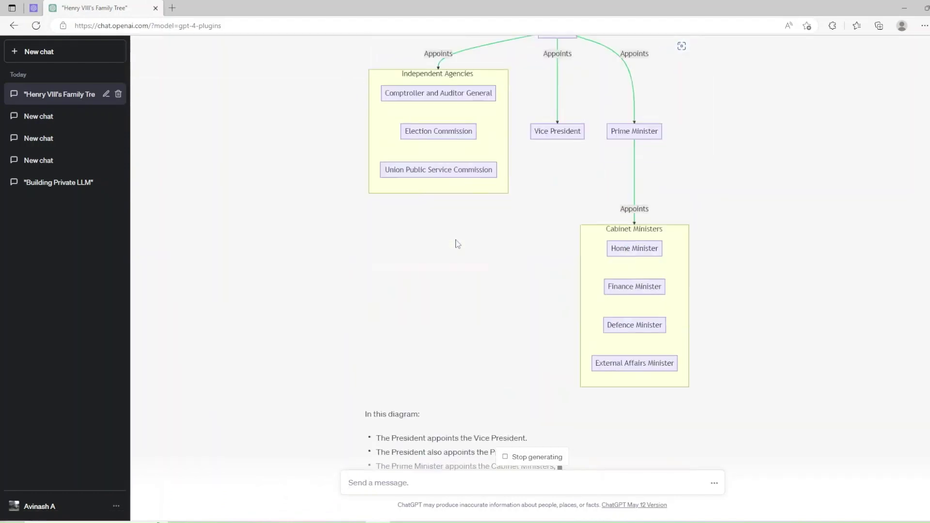
pyautogui.scroll(3, 457, 245)
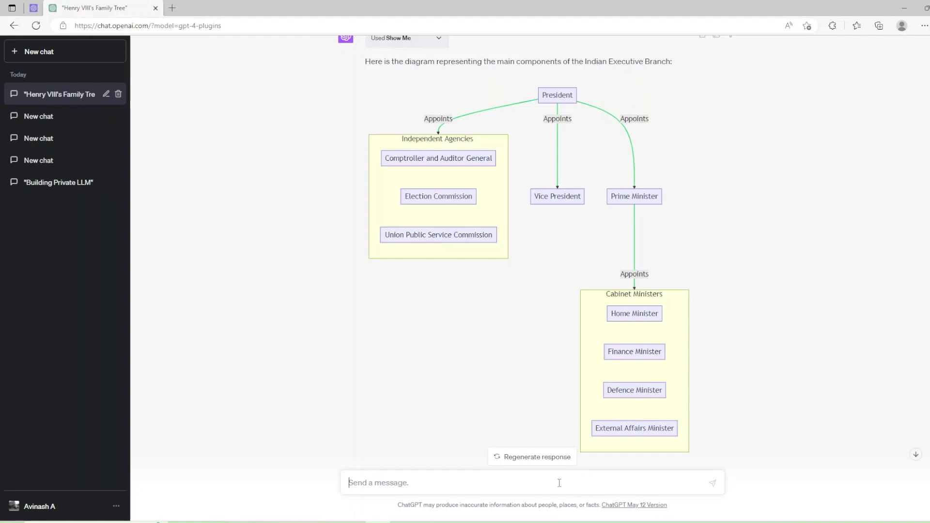
# Paste the microservices system description, correct 'downstrean' to 'downstream', and send it
pyautogui.hotkey('ctrl', 'v')
pyautogui.scroll(5, 573, 470)
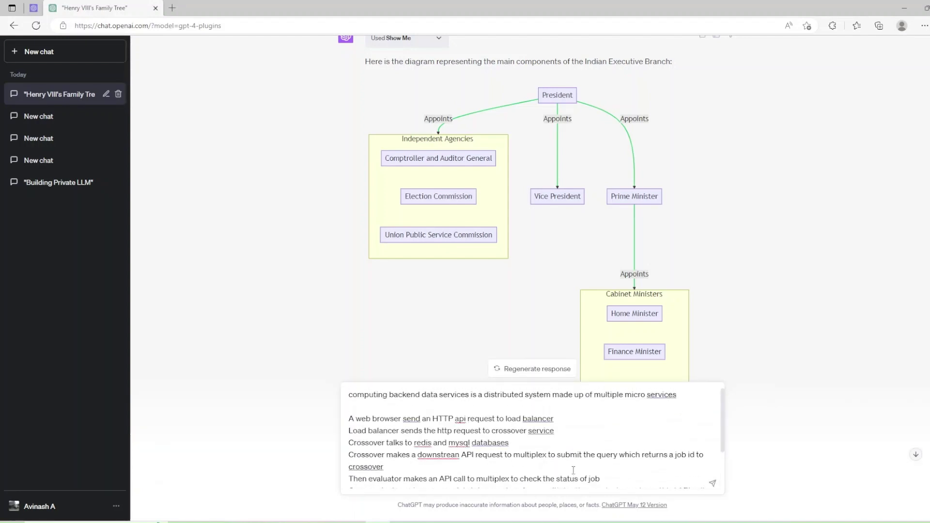
pyautogui.rightClick(432, 455)
pyautogui.moveTo(416, 339)
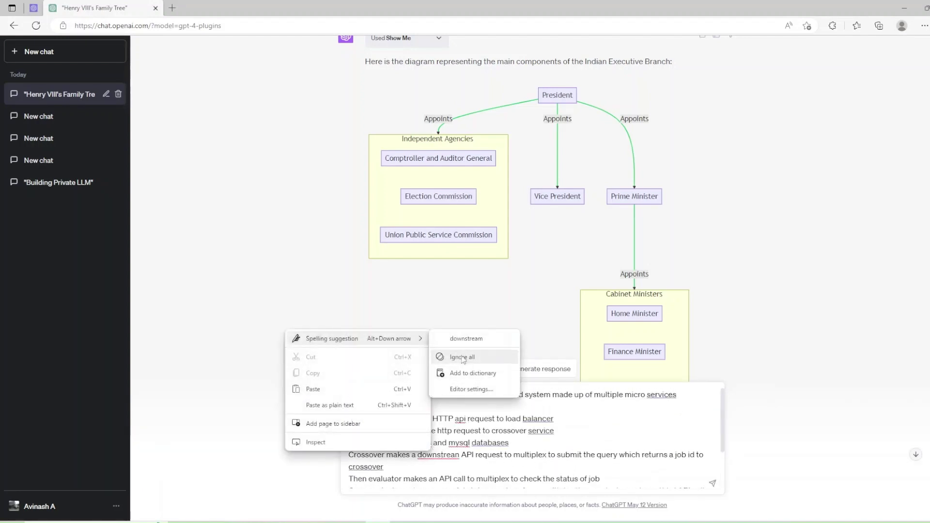
pyautogui.click(466, 339)
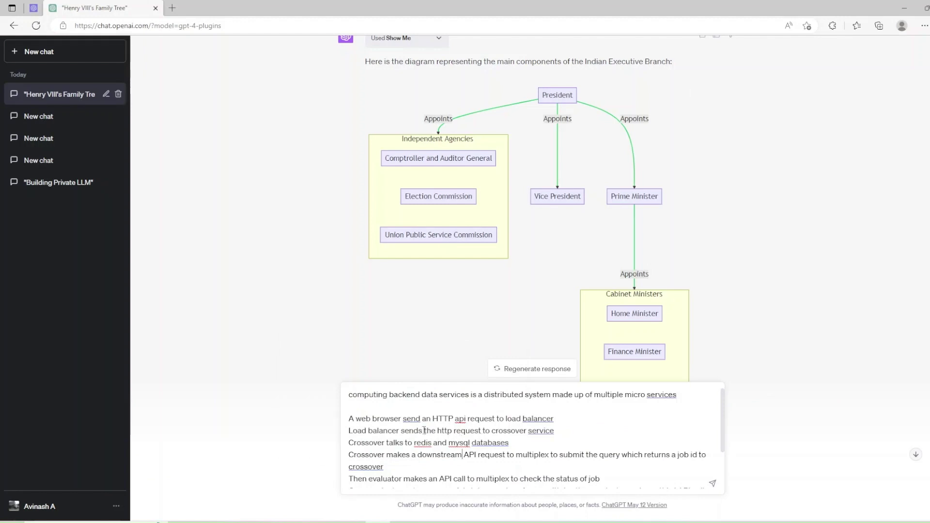
pyautogui.scroll(-2, 439, 430)
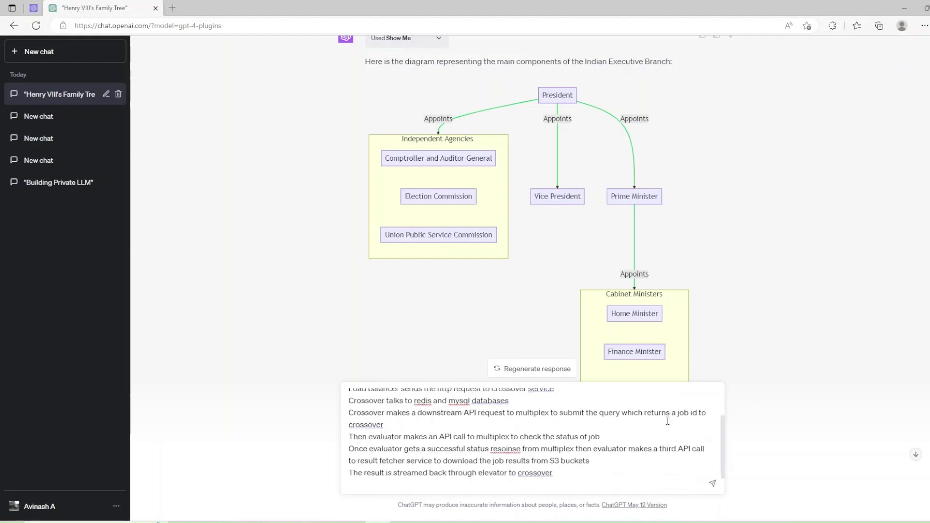
pyautogui.click(712, 482)
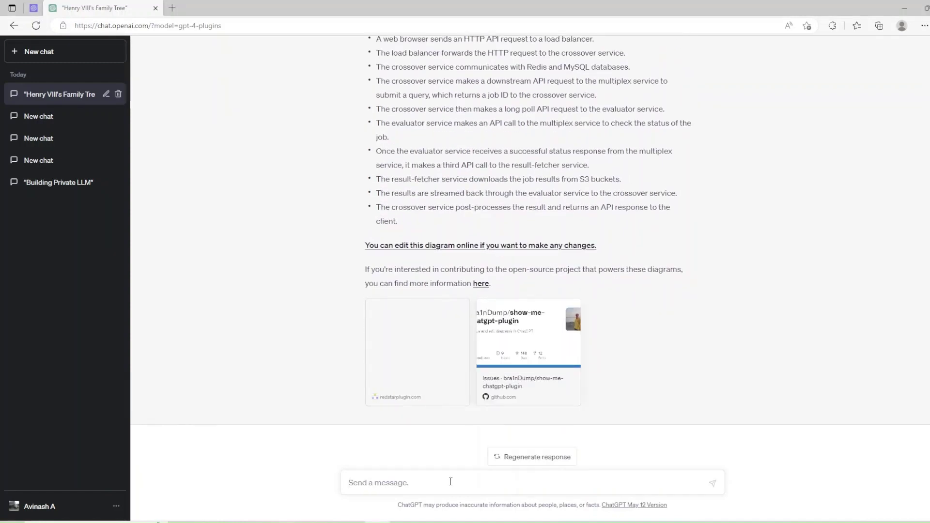
# Paste the diagram fix request, correct 'loadbalancer' to 'load balancer', and send it
pyautogui.hotkey('ctrl', 'v')
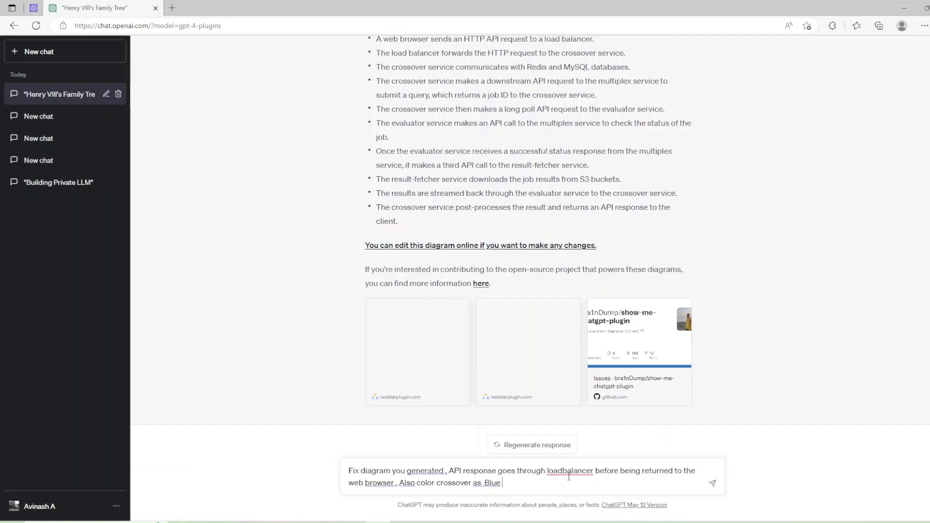
pyautogui.rightClick(569, 477)
pyautogui.click(574, 437)
pyautogui.click(712, 483)
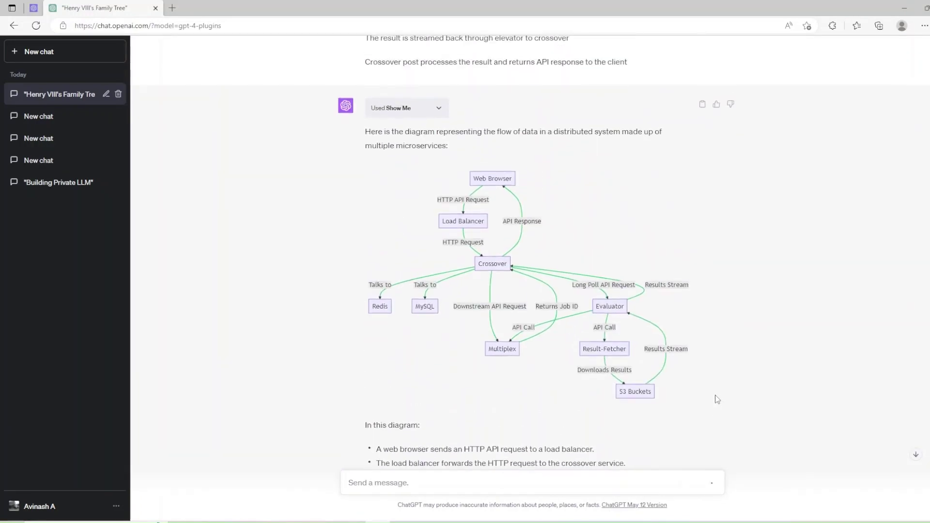
# Scroll through the reply to inspect the revised diagram with the blue crossover node
pyautogui.scroll(-10, 500, 315)
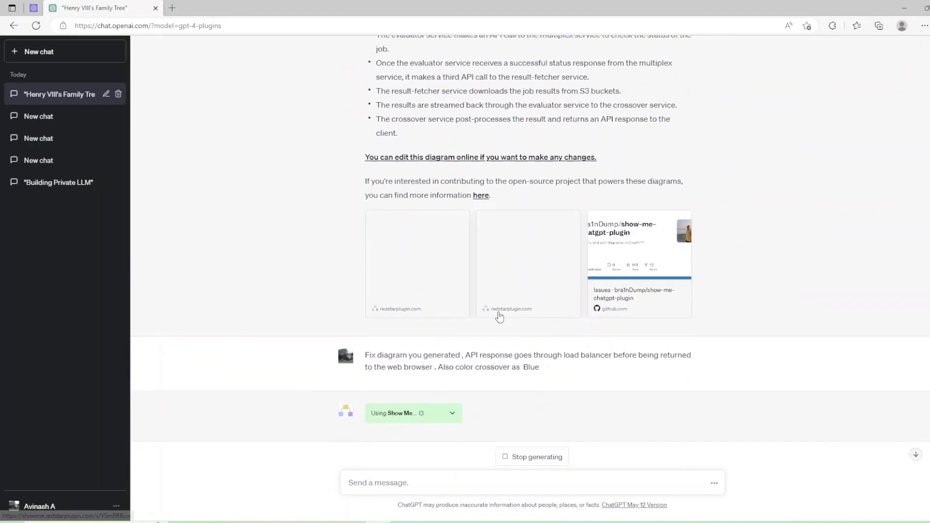
pyautogui.scroll(-1, 499, 316)
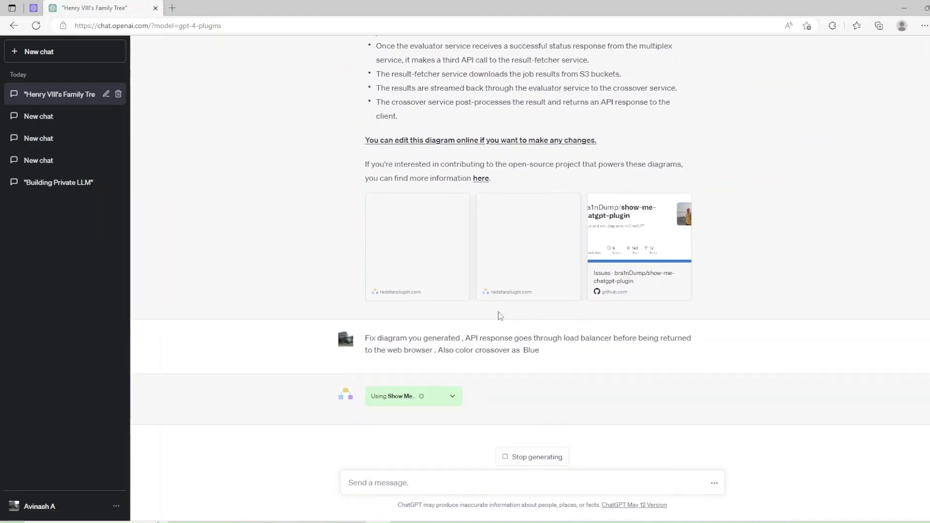
pyautogui.scroll(10, 500, 316)
pyautogui.scroll(-10, 499, 323)
pyautogui.scroll(5, 578, 403)
pyautogui.scroll(2, 578, 403)
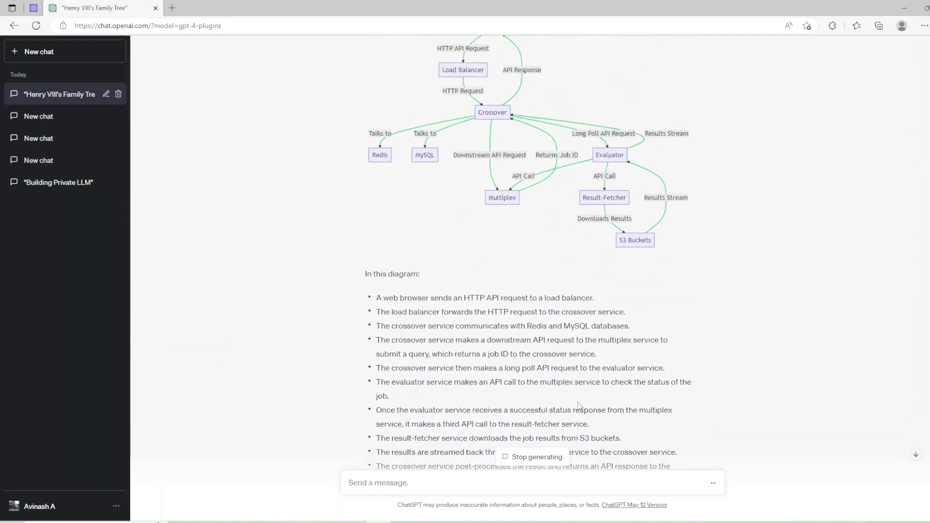
pyautogui.scroll(-7, 578, 404)
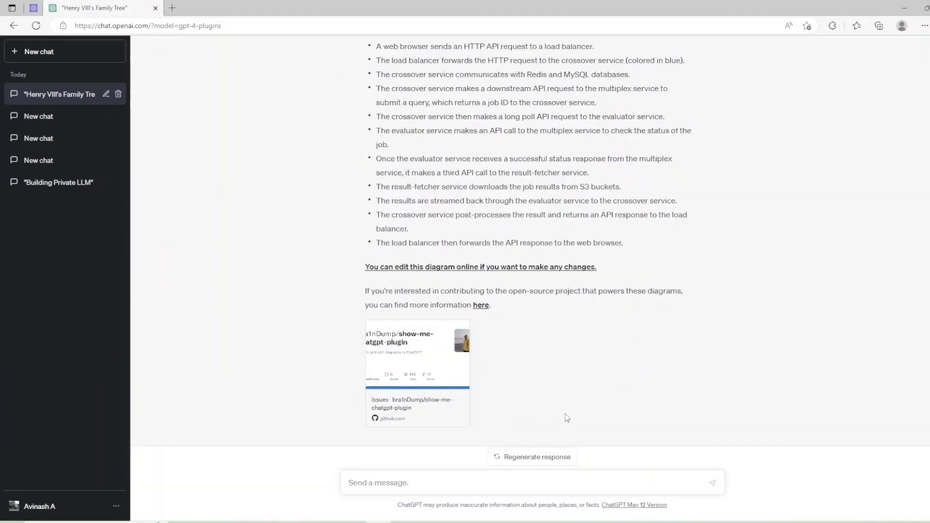
pyautogui.scroll(8, 547, 328)
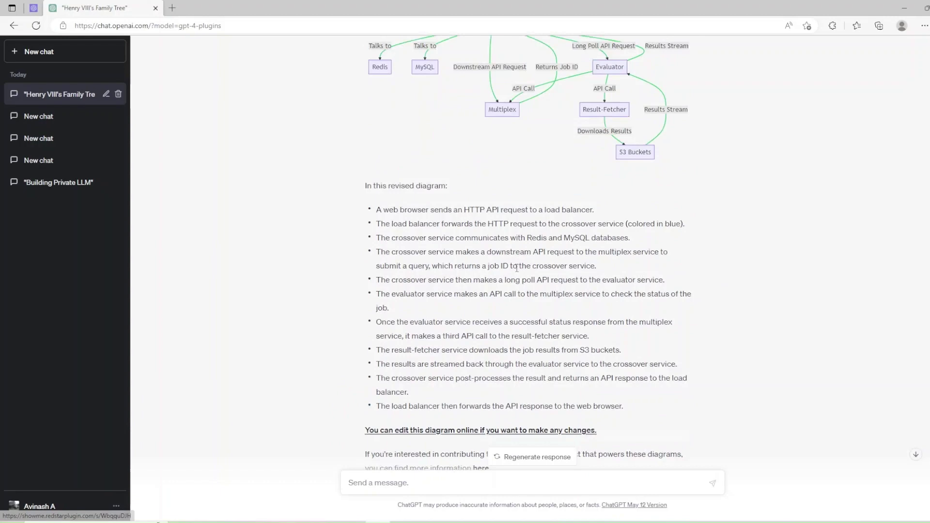